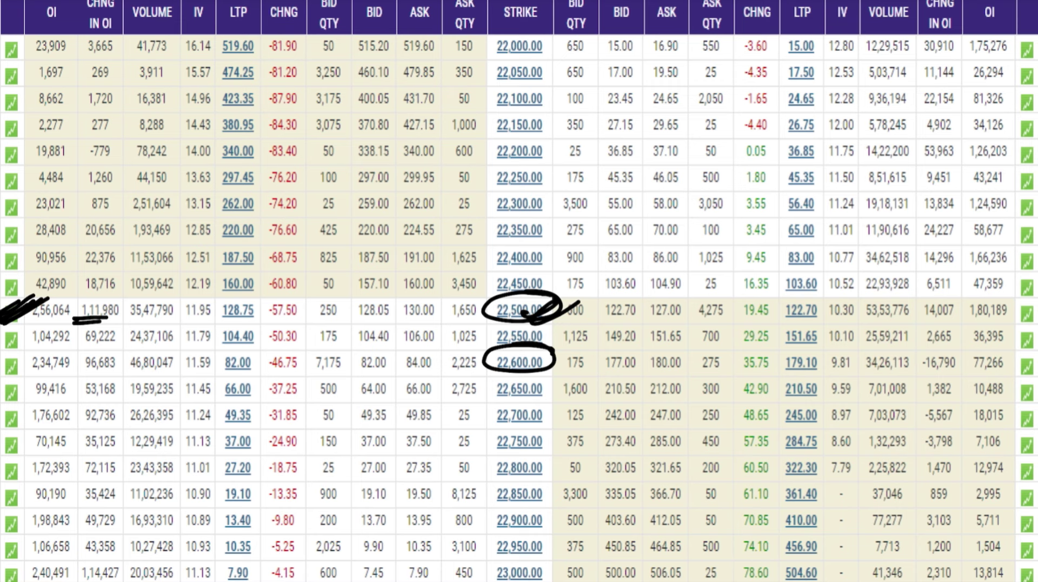
Step: In the 22,600 strike row, underline the call change in OI and the strike, and mark the call OI with slashes
mouse_move(1, 369)
left_mouse_down()
mouse_move(24, 357)
mouse_move(117, 369)
left_mouse_up()
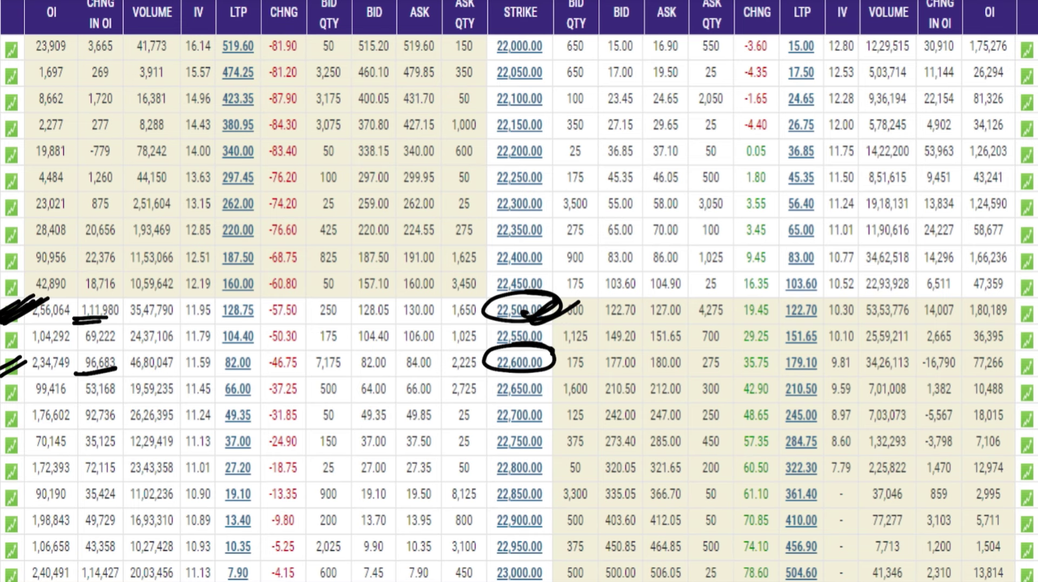
mouse_move(488, 373)
left_mouse_down()
mouse_move(539, 369)
mouse_move(496, 376)
left_mouse_up()
left_click_drag(1, 369, 34, 350)
left_click_drag(6, 376, 49, 355)
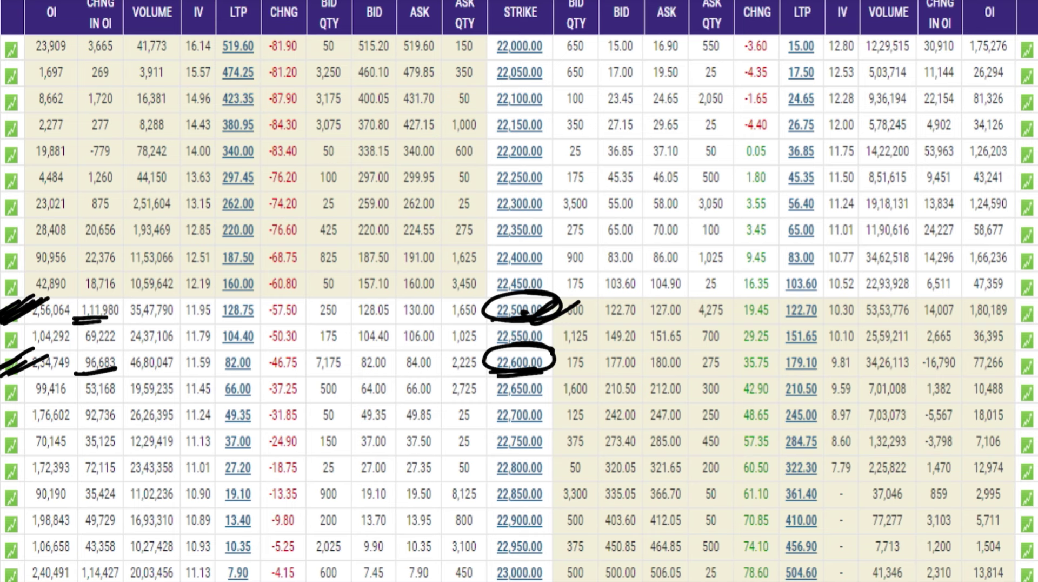
Step: Circle the put OI of the 22,500 strike and add an emphasis stroke beneath it
left_click_drag(966, 322, 1014, 320)
mouse_move(1014, 297)
left_mouse_down()
mouse_move(1022, 310)
mouse_move(1006, 291)
mouse_move(972, 289)
left_mouse_up()
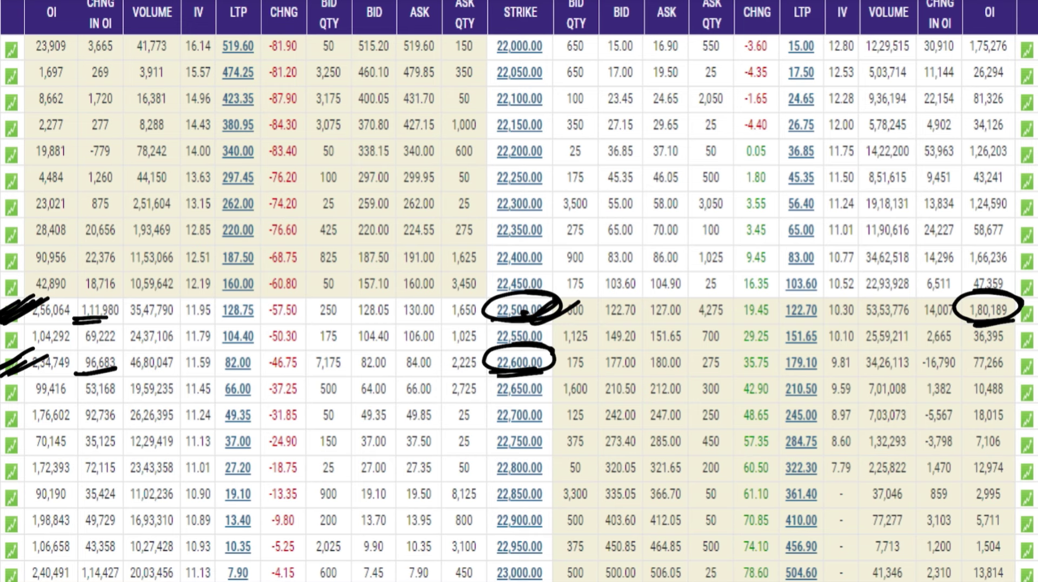
left_click_drag(1019, 313, 986, 329)
Step: Circle the 22,300 strike and underline its put OI
mouse_move(548, 191)
left_mouse_down()
mouse_move(547, 210)
mouse_move(520, 184)
left_mouse_up()
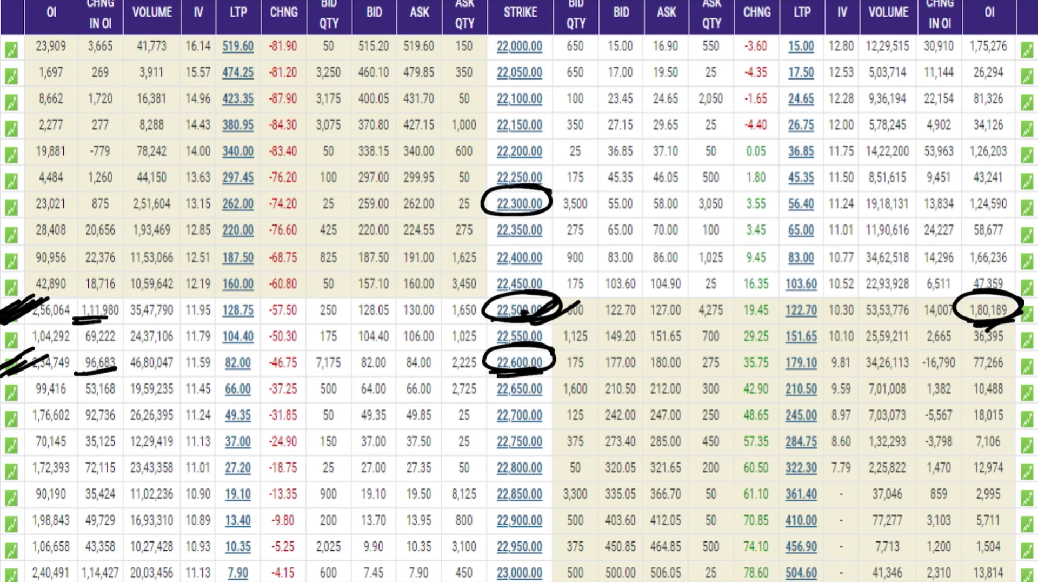
left_click_drag(957, 216, 1028, 212)
left_click_drag(955, 220, 1010, 219)
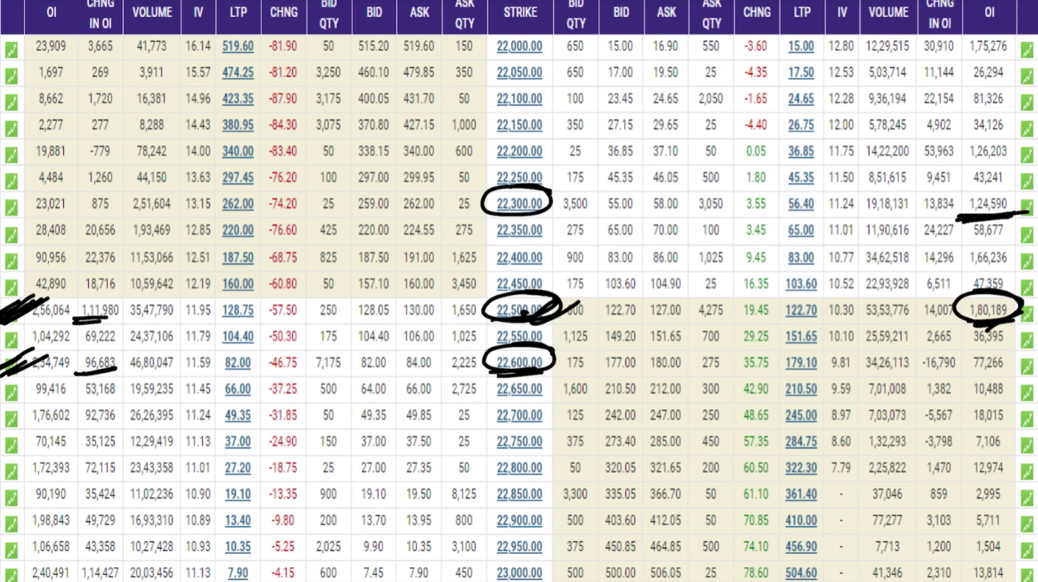
Step: Underline and circle the 22,200 strike, and underline its put OI
left_click_drag(489, 161, 531, 165)
left_click_drag(966, 160, 1019, 159)
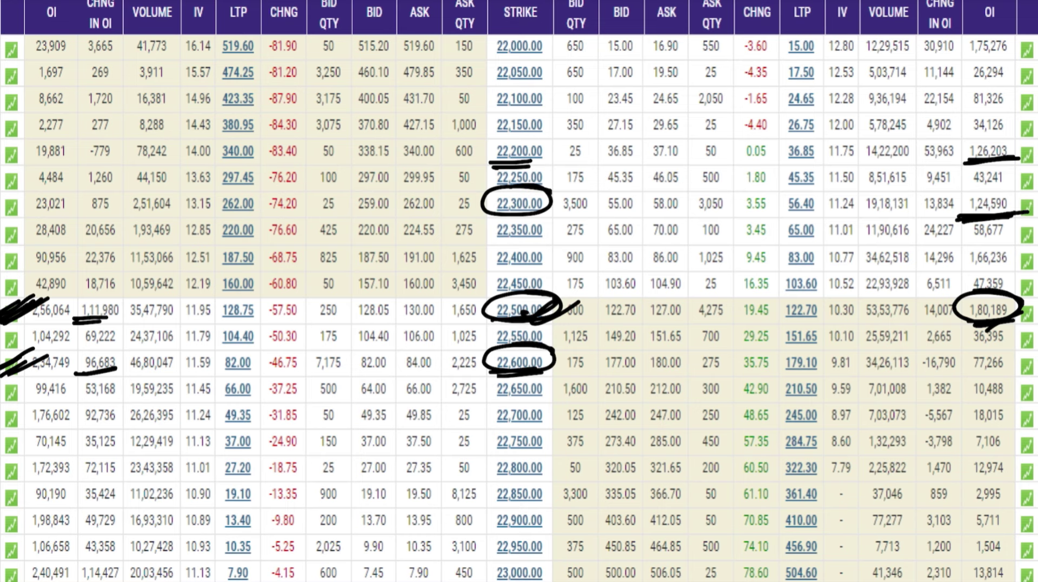
mouse_move(551, 146)
left_mouse_down()
mouse_move(551, 159)
mouse_move(502, 134)
left_mouse_up()
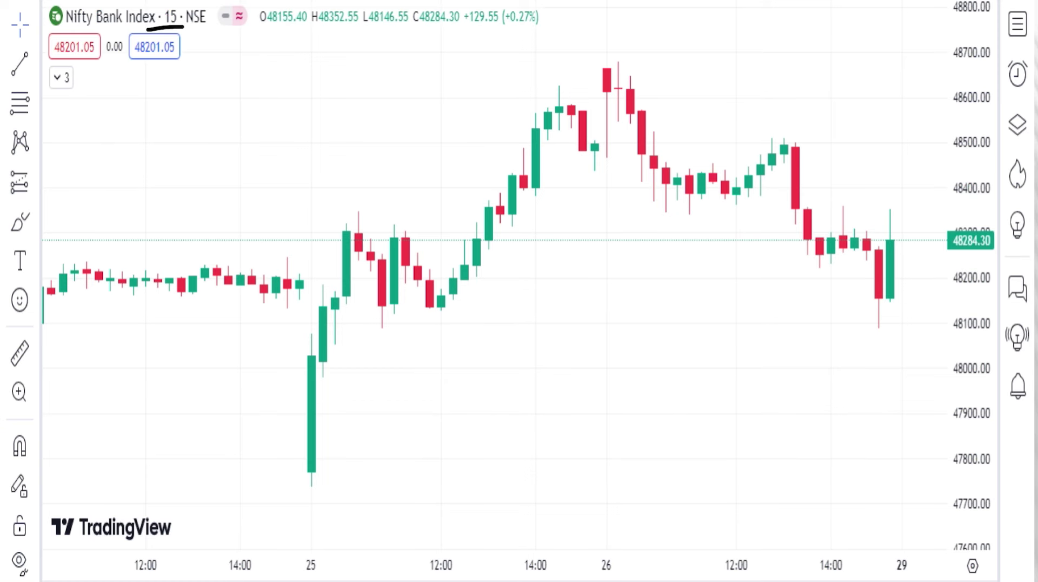
Step: Handwrite 48630 on the Nifty Bank chart, underline it twice and circle it
mouse_move(120, 85)
left_mouse_down()
mouse_move(153, 103)
mouse_move(171, 100)
mouse_move(184, 79)
mouse_move(180, 99)
left_mouse_up()
left_click_drag(201, 81, 201, 80)
left_click_drag(146, 116, 211, 114)
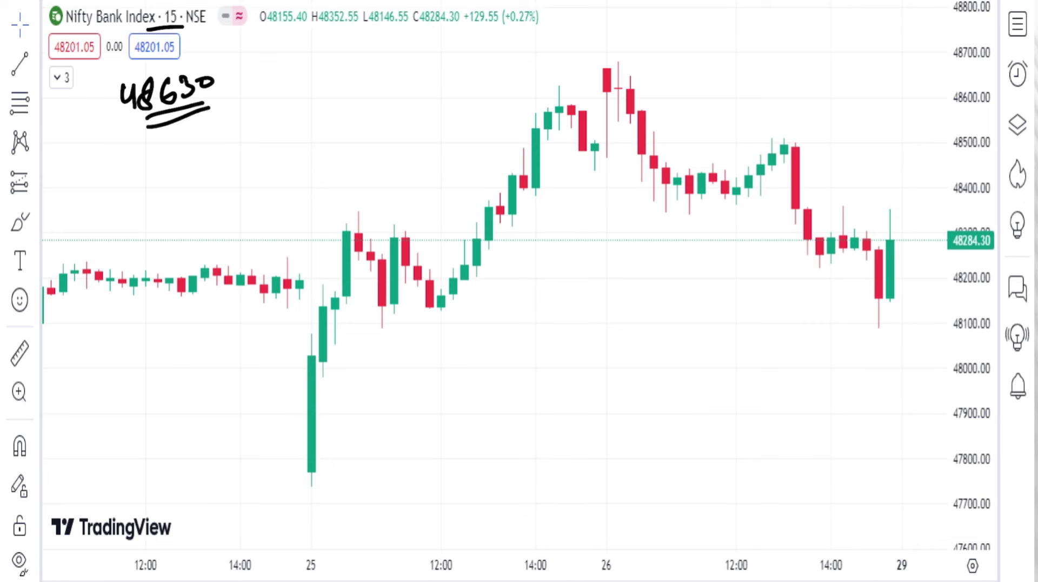
mouse_move(242, 69)
left_mouse_down()
mouse_move(232, 62)
mouse_move(252, 122)
mouse_move(208, 49)
left_mouse_up()
Step: Mark a horizontal level near 48,650 at the 26th's peak candles, with an upward arrow and a circle around the candle tops
left_click_drag(570, 75, 740, 71)
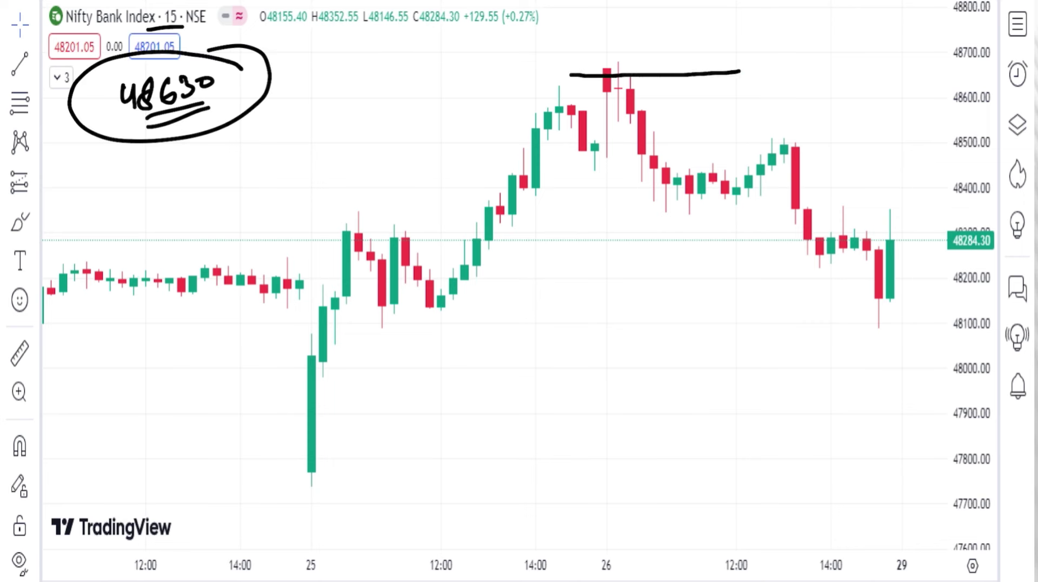
mouse_move(637, 70)
left_mouse_down()
mouse_move(664, 24)
mouse_move(670, 40)
left_mouse_up()
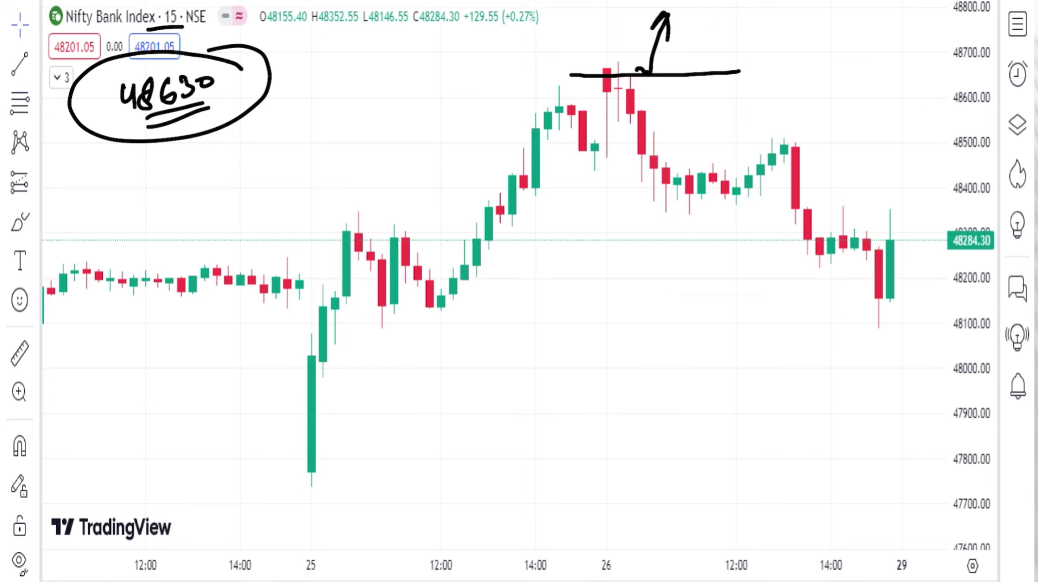
mouse_move(196, 132)
left_mouse_down()
mouse_move(152, 153)
mouse_move(167, 160)
left_mouse_up()
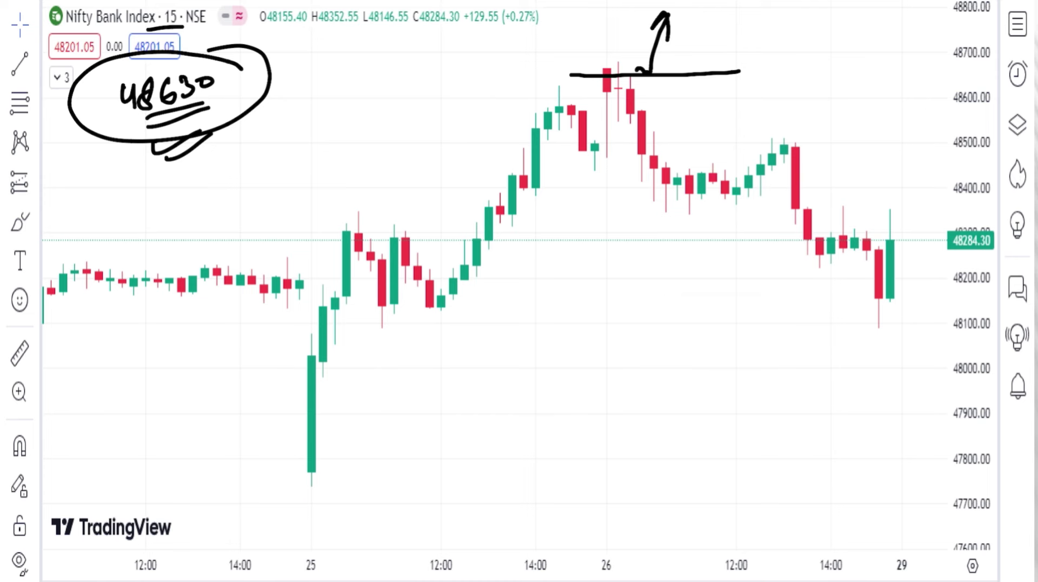
mouse_move(660, 66)
left_mouse_down()
mouse_move(588, 60)
mouse_move(652, 50)
left_mouse_up()
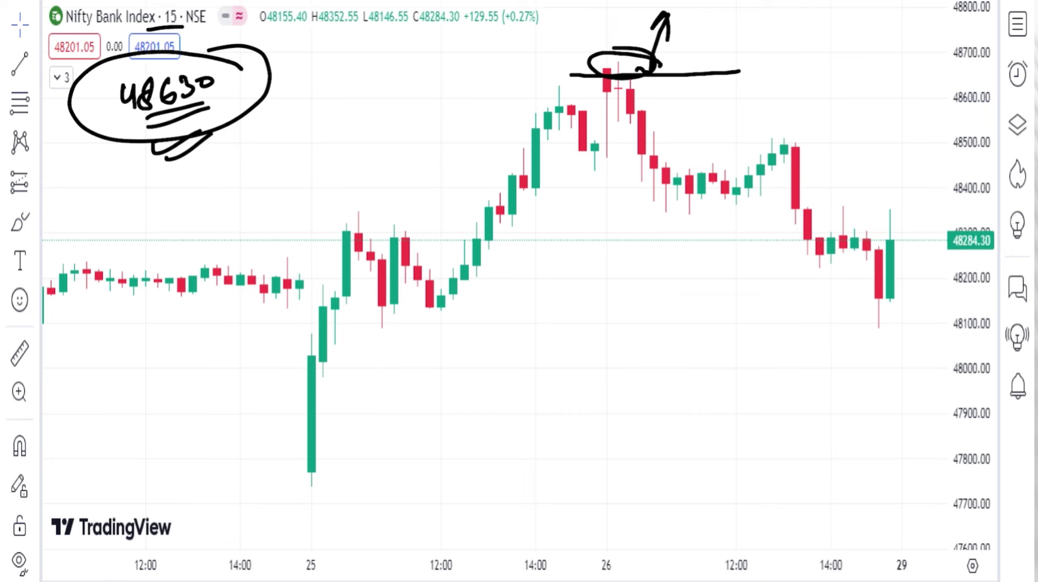
left_click_drag(639, 83, 633, 89)
left_click_drag(564, 73, 715, 76)
Step: Clear all chart annotations and handwrite a double-underlined "upside" heading
key("e")
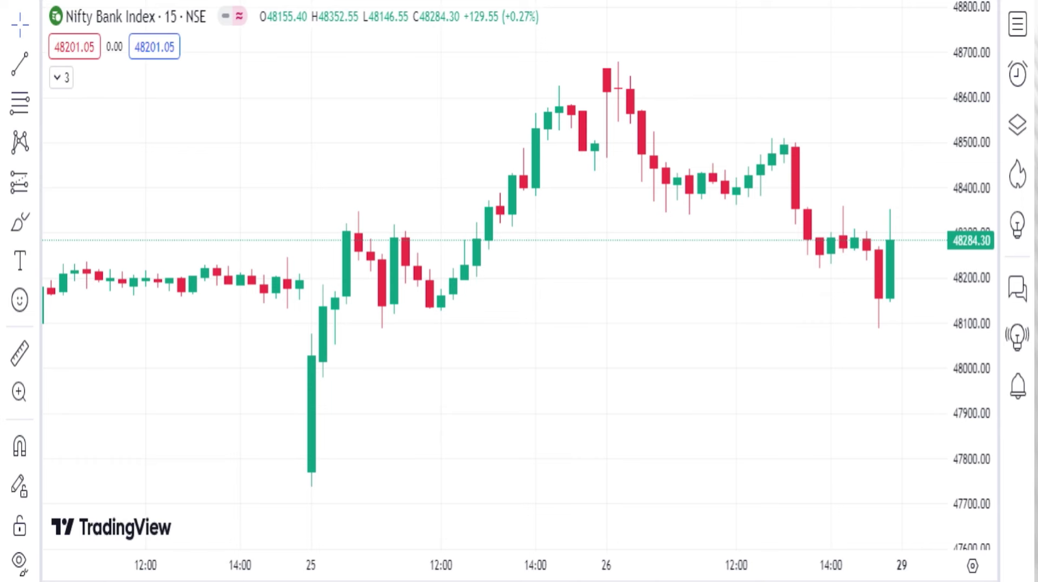
mouse_move(194, 83)
left_mouse_down()
mouse_move(214, 99)
mouse_move(238, 87)
mouse_move(252, 99)
left_mouse_up()
mouse_move(272, 82)
left_mouse_down()
mouse_move(277, 96)
mouse_move(302, 75)
mouse_move(303, 87)
left_mouse_up()
left_click(280, 78)
left_click_drag(309, 86, 345, 87)
mouse_move(203, 103)
left_mouse_down()
mouse_move(327, 93)
mouse_move(323, 103)
left_mouse_up()
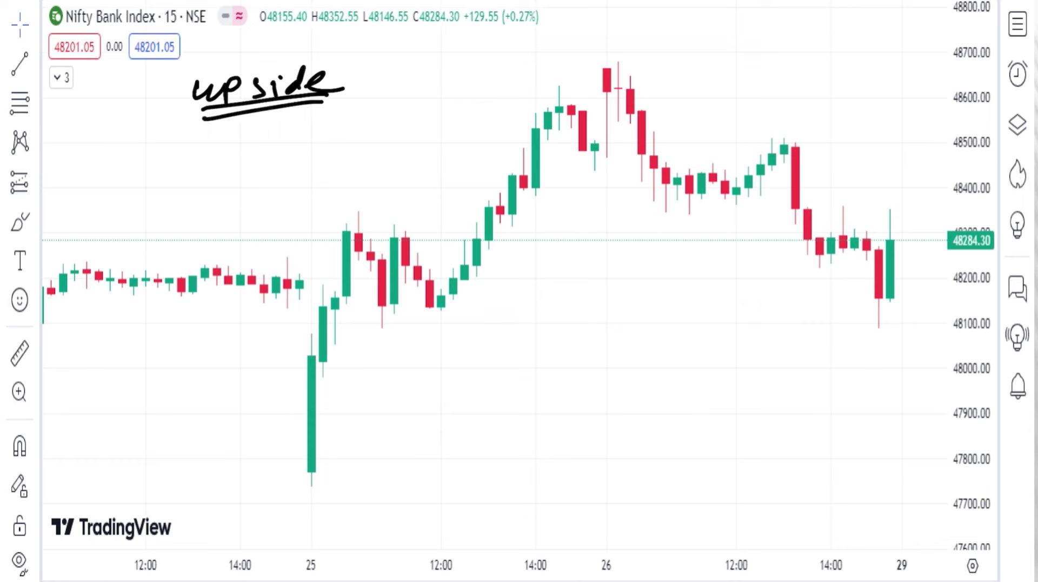
Step: Write 48250 under the "upside" heading and mark that level on the chart with a horizontal line and an upward arrow
left_click_drag(207, 128, 224, 139)
mouse_move(218, 128)
left_mouse_down()
mouse_move(222, 154)
mouse_move(273, 145)
left_mouse_up()
left_click_drag(286, 128, 295, 148)
left_click_drag(296, 130, 330, 132)
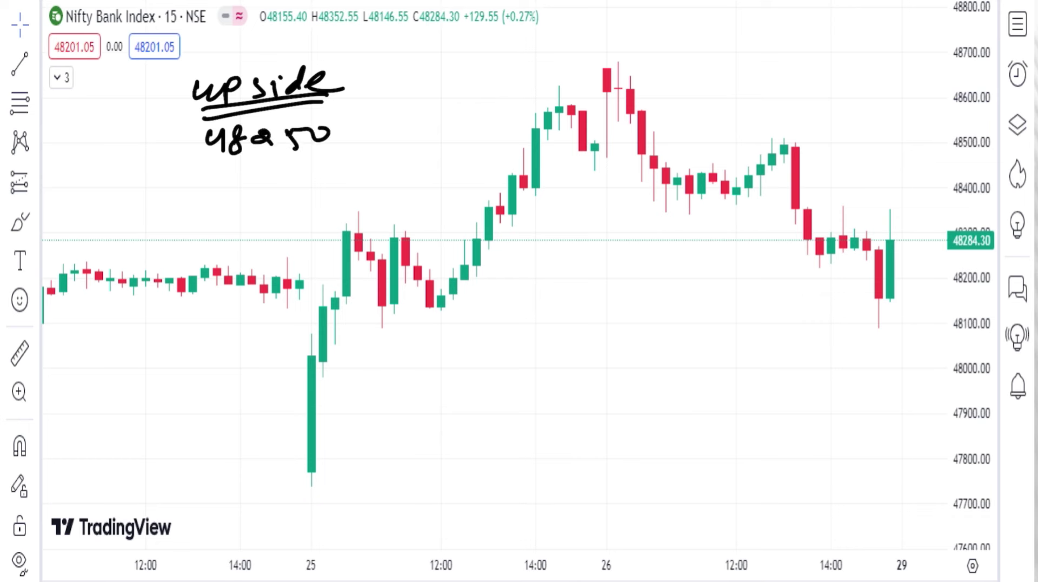
left_click_drag(860, 258, 993, 257)
left_click_drag(915, 255, 926, 201)
left_click_drag(916, 215, 934, 210)
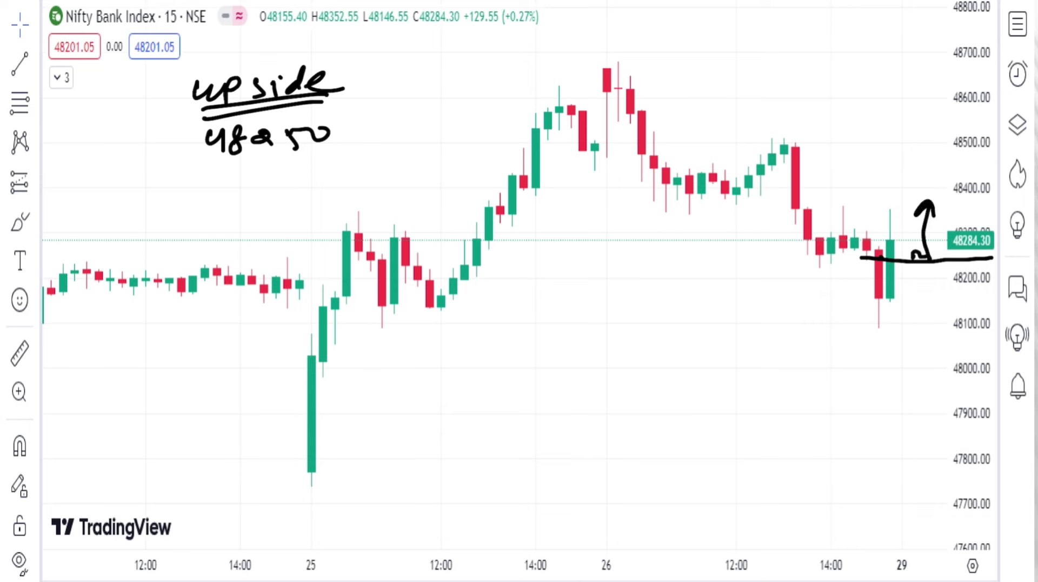
Step: Write 48350 as the second upside level and draw a horizontal line at that price
mouse_move(213, 174)
left_mouse_down()
mouse_move(223, 199)
mouse_move(244, 179)
mouse_move(265, 183)
mouse_move(262, 197)
mouse_move(295, 184)
left_mouse_up()
left_click_drag(300, 178, 324, 175)
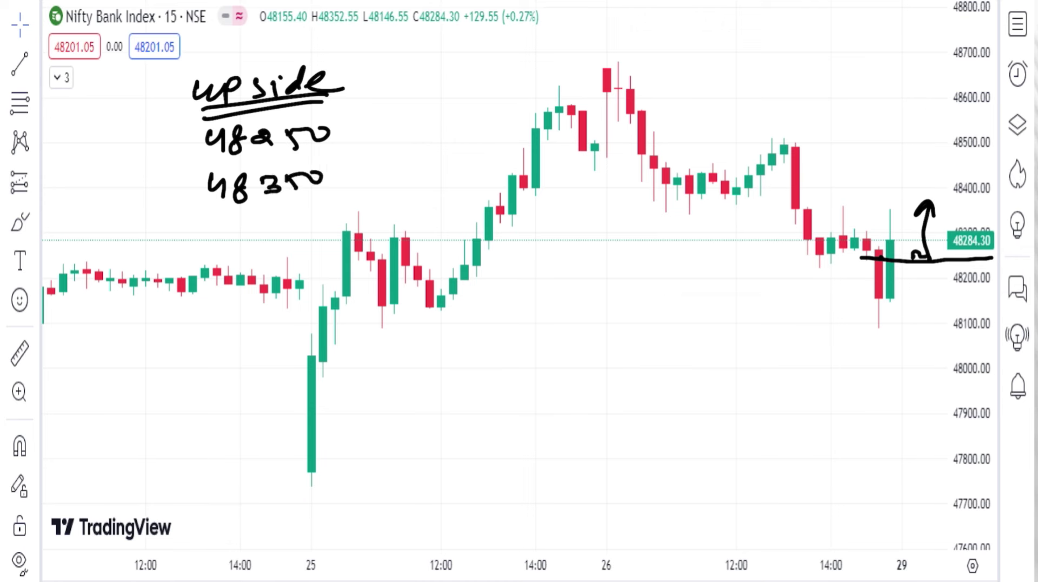
left_click_drag(792, 209, 996, 206)
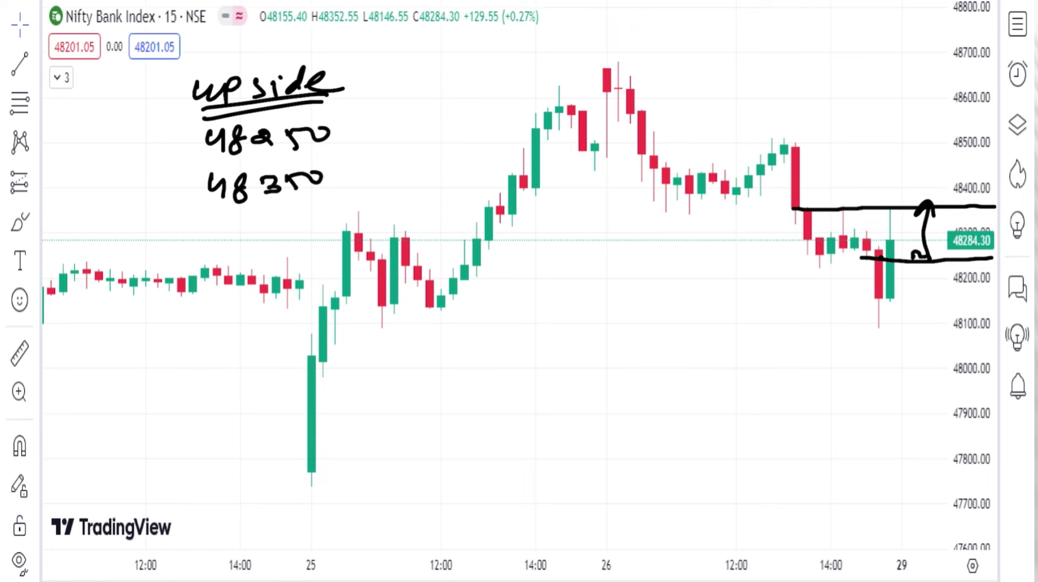
Step: Write 48500 as the third upside level and mark it with a horizontal line and an upward arrow from the 48,350 line
mouse_move(211, 222)
left_mouse_down()
mouse_move(230, 233)
mouse_move(228, 246)
left_mouse_up()
mouse_move(250, 219)
left_mouse_down()
mouse_move(242, 243)
mouse_move(320, 219)
left_mouse_up()
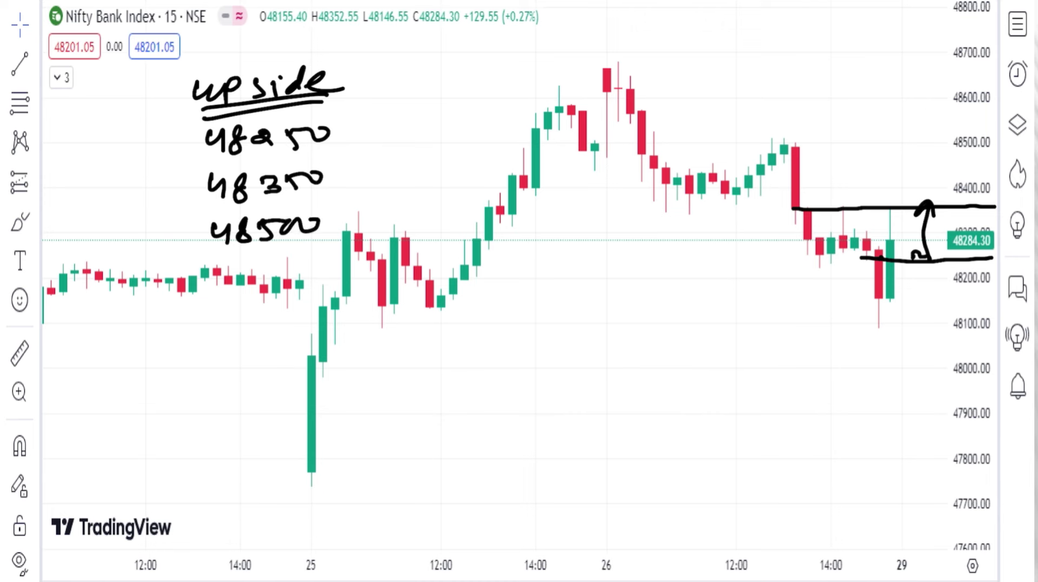
left_click_drag(756, 142, 971, 141)
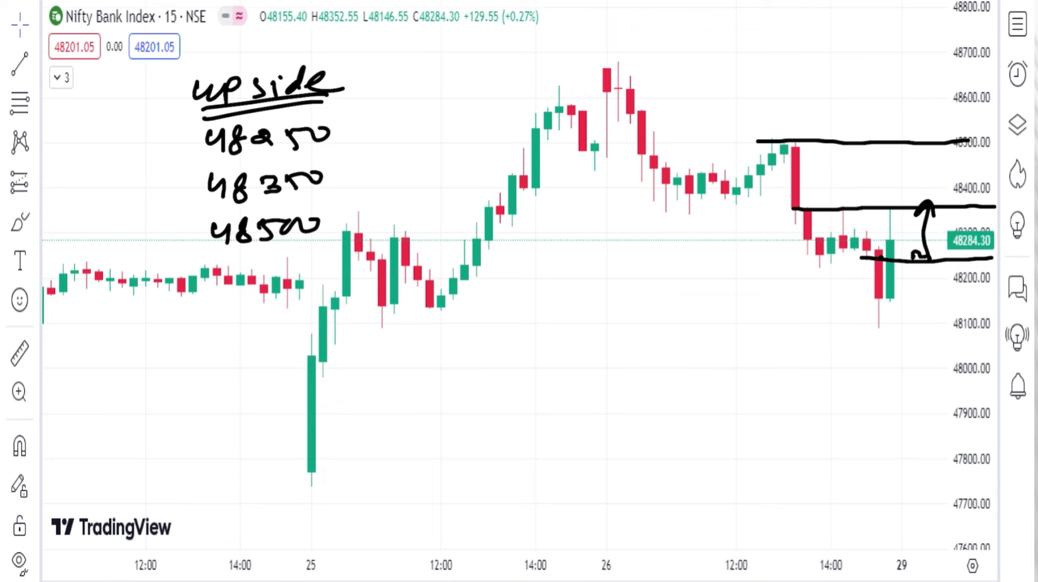
mouse_move(897, 206)
left_mouse_down()
mouse_move(913, 201)
mouse_move(936, 152)
mouse_move(943, 167)
left_mouse_up()
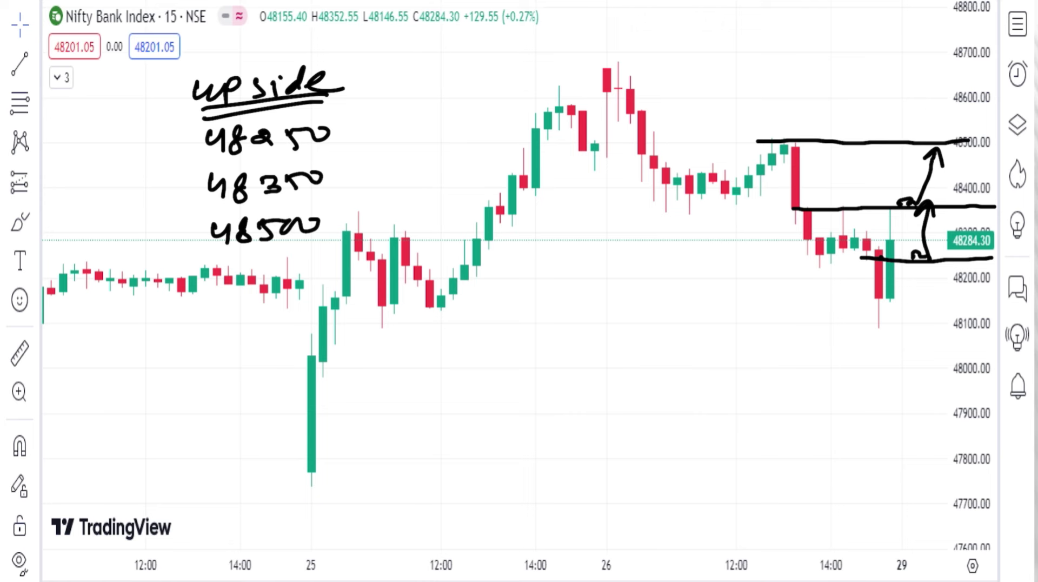
Step: Write 48600 as the fourth upside level and draw a near-vertical divider beside the list
mouse_move(215, 264)
left_mouse_down()
mouse_move(230, 294)
mouse_move(243, 292)
left_mouse_up()
mouse_move(275, 259)
left_mouse_down()
mouse_move(269, 285)
mouse_move(318, 266)
mouse_move(308, 262)
left_mouse_up()
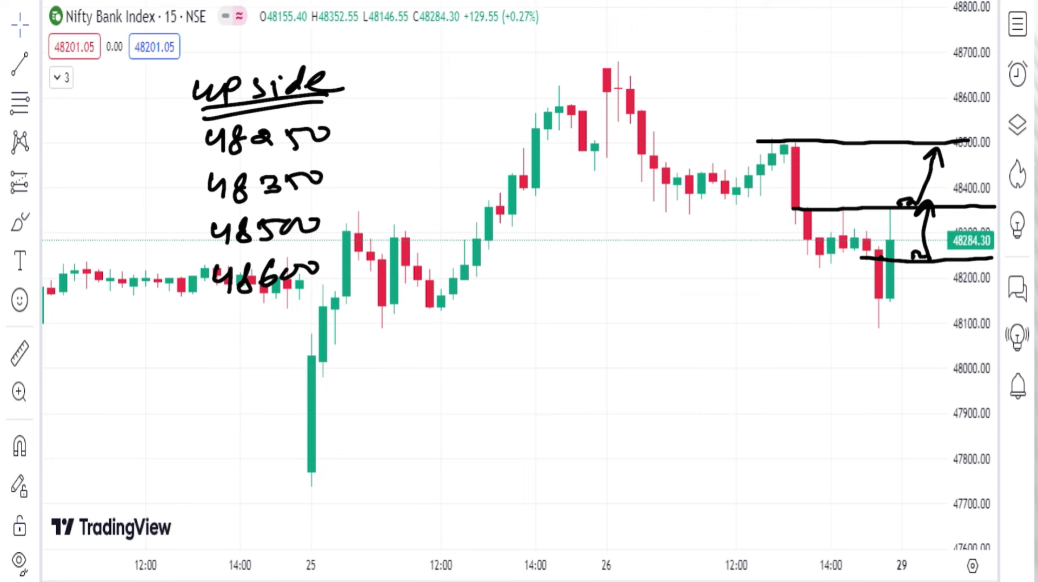
left_click_drag(370, 40, 339, 326)
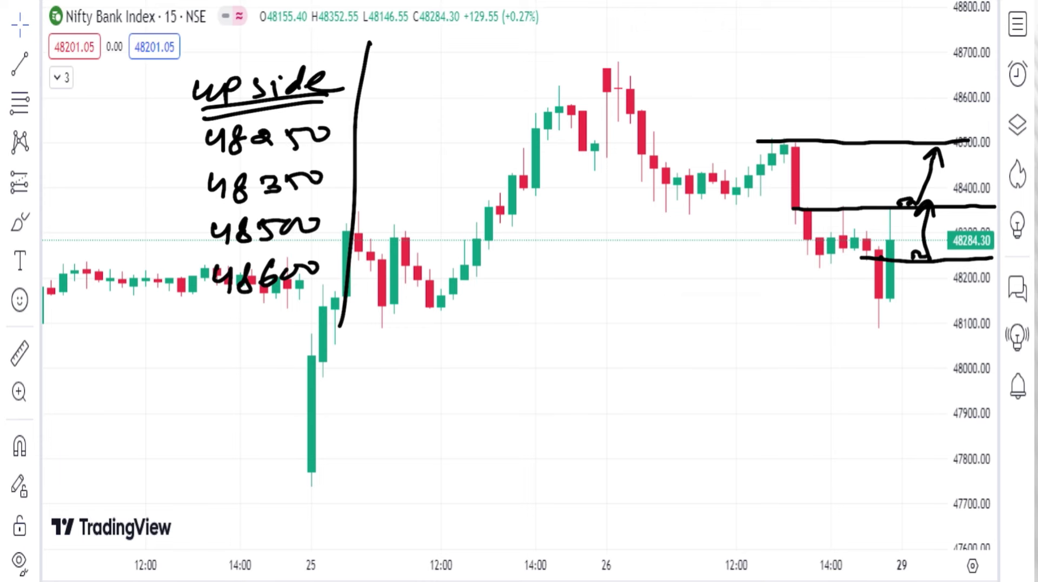
Step: Draw an upward arrow from the 48,500 line to a new horizontal line near 48,650, and a downward arrow below 48,500
mouse_move(876, 136)
left_mouse_down()
mouse_move(900, 134)
mouse_move(915, 84)
mouse_move(929, 87)
left_mouse_up()
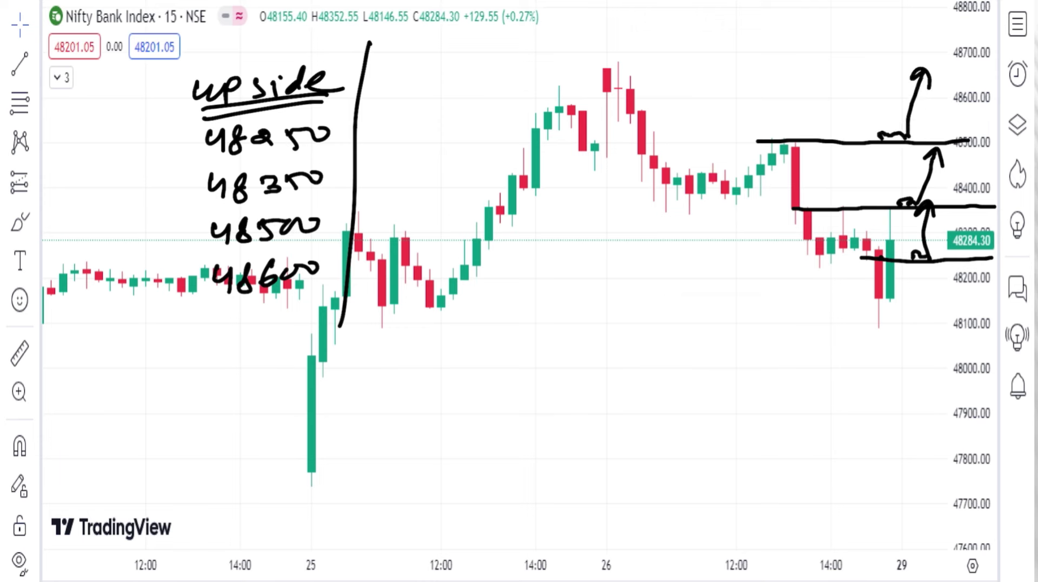
left_click_drag(576, 74, 947, 71)
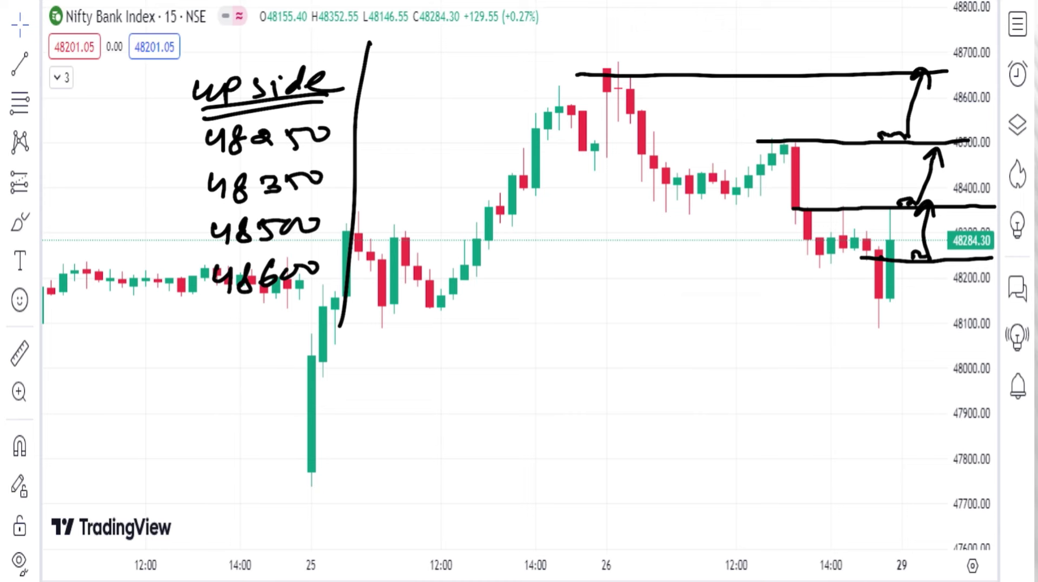
mouse_move(864, 147)
left_mouse_down()
mouse_move(895, 145)
mouse_move(902, 171)
left_mouse_up()
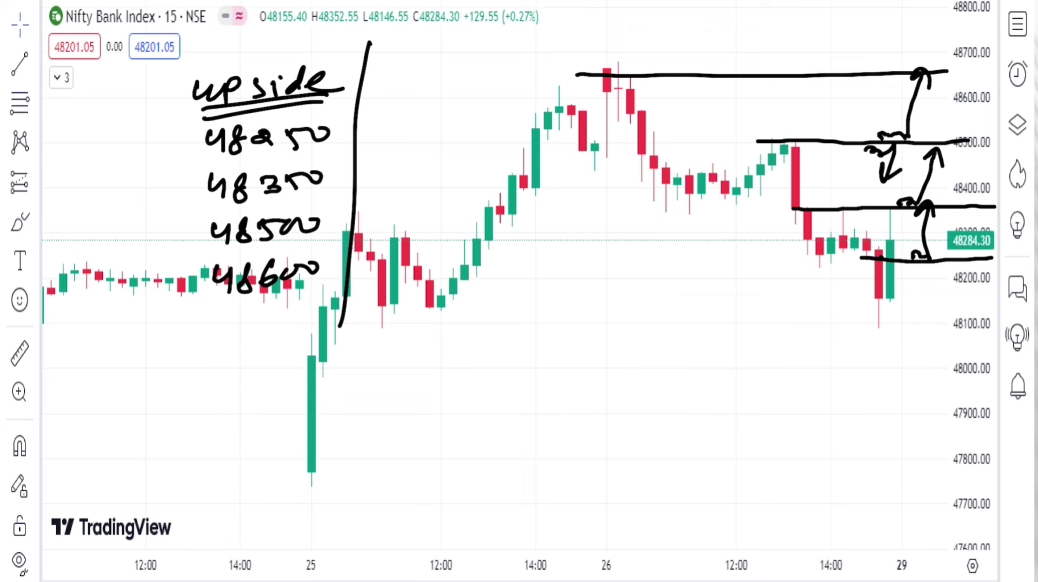
Step: Add an underlined "downside" column starting with 48200, and mark that level on the chart with a line and a downward arrow
mouse_move(396, 87)
left_mouse_down()
mouse_move(403, 106)
mouse_move(449, 87)
mouse_move(476, 102)
mouse_move(540, 103)
left_mouse_up()
mouse_move(379, 117)
left_mouse_down()
mouse_move(528, 110)
mouse_move(507, 118)
left_mouse_up()
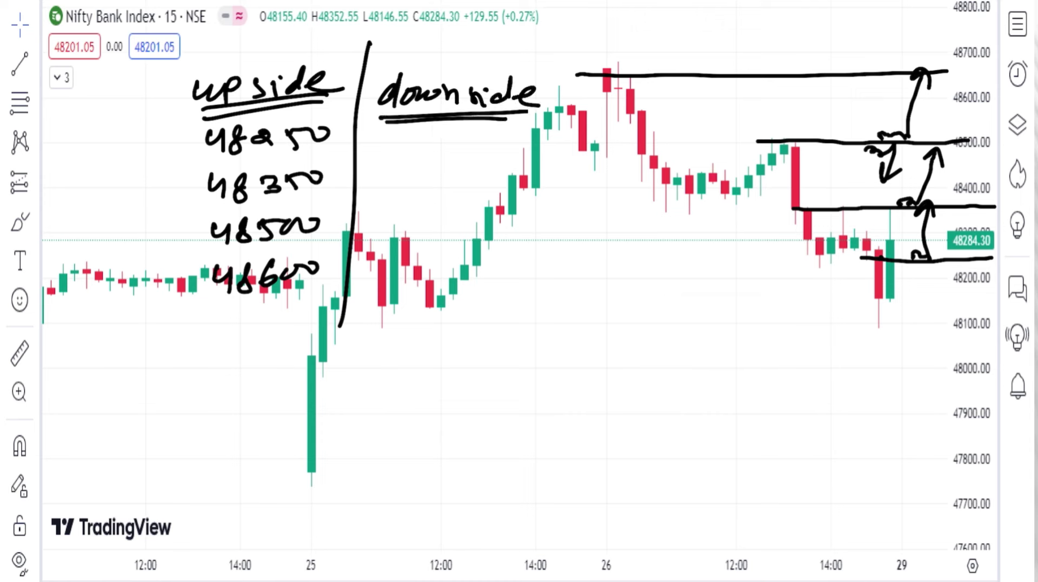
left_click_drag(406, 131, 427, 143)
left_click_drag(418, 133, 430, 158)
left_click_drag(444, 135, 471, 146)
left_click_drag(464, 139, 498, 135)
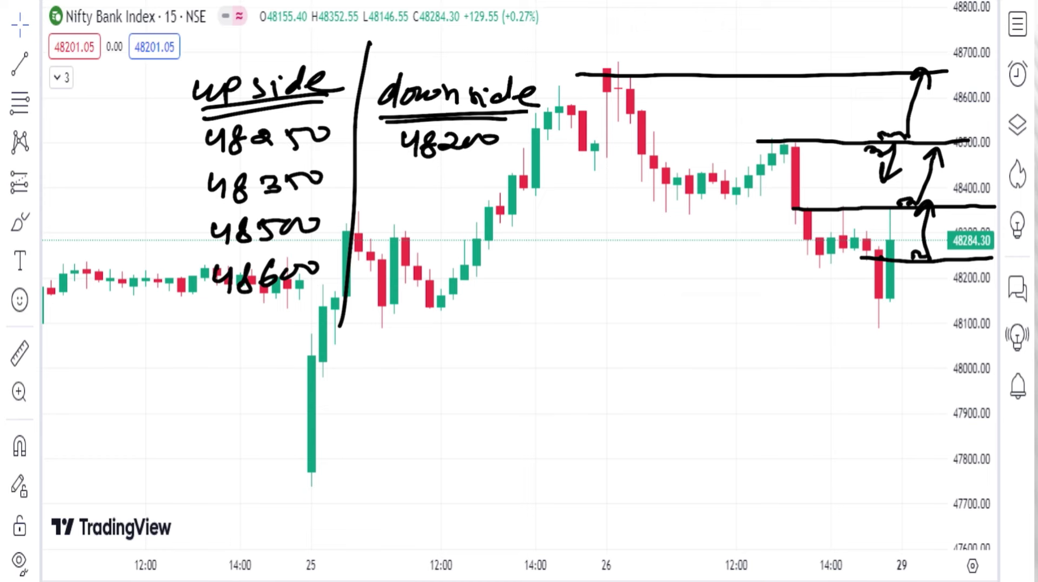
left_click_drag(835, 281, 951, 282)
mouse_move(909, 292)
left_mouse_down()
mouse_move(925, 325)
mouse_move(937, 314)
left_mouse_up()
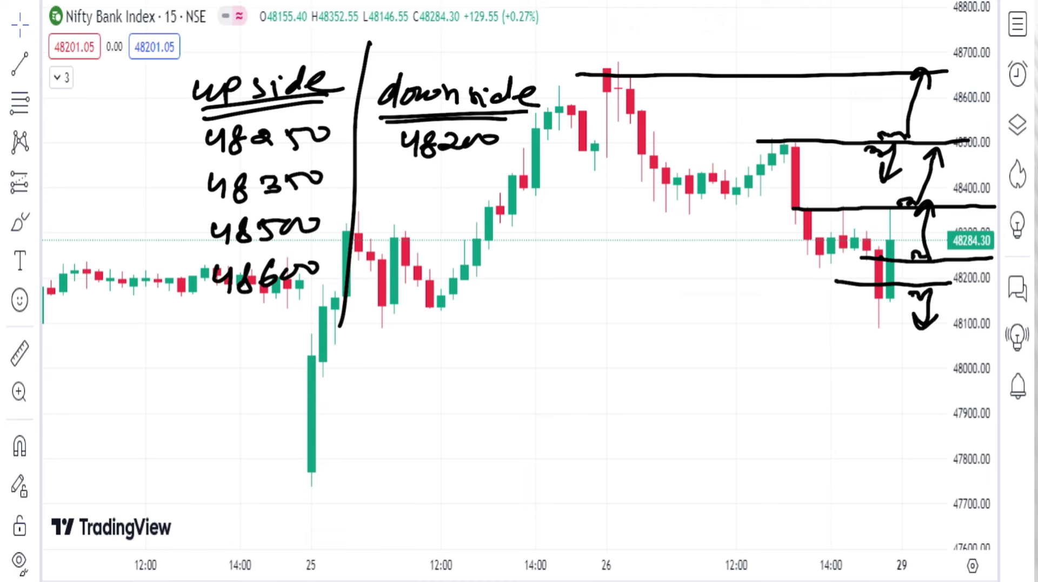
Step: Write 48080 as the second downside level and mark it at the last candles' low with a line and a downward arrow
mouse_move(405, 174)
left_mouse_down()
mouse_move(401, 184)
mouse_move(415, 187)
left_mouse_up()
mouse_move(427, 172)
left_mouse_down()
mouse_move(422, 193)
mouse_move(431, 183)
left_mouse_up()
left_click_drag(449, 179, 470, 187)
left_click_drag(465, 189, 498, 185)
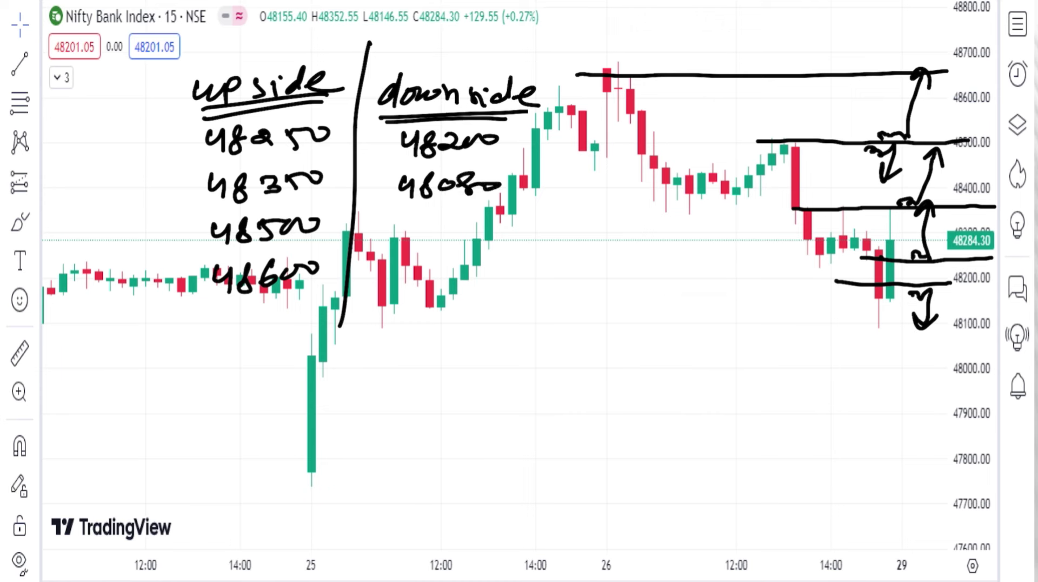
left_click_drag(848, 328, 971, 327)
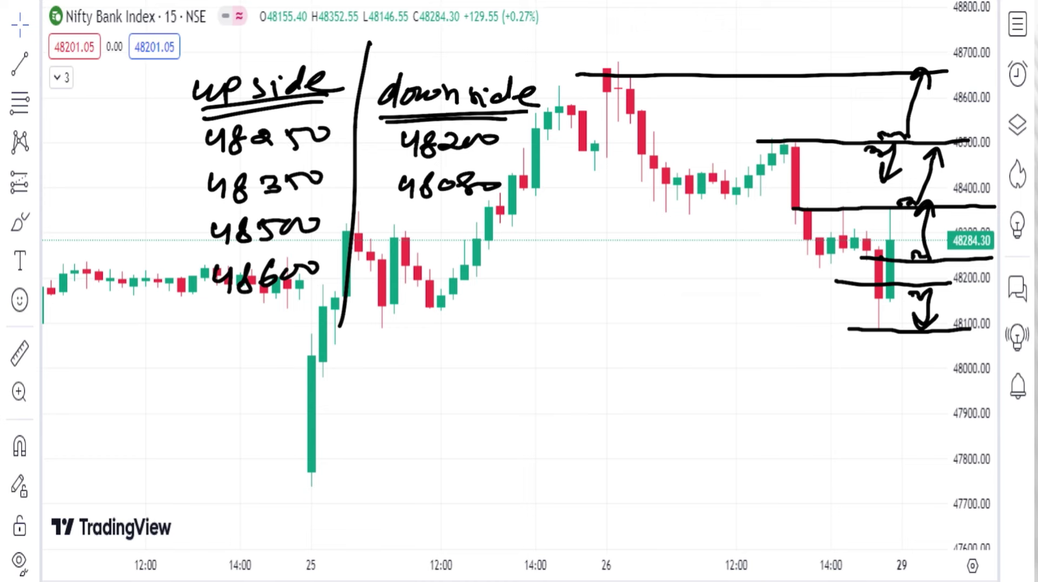
mouse_move(919, 332)
left_mouse_down()
mouse_move(930, 344)
mouse_move(927, 385)
mouse_move(948, 367)
left_mouse_up()
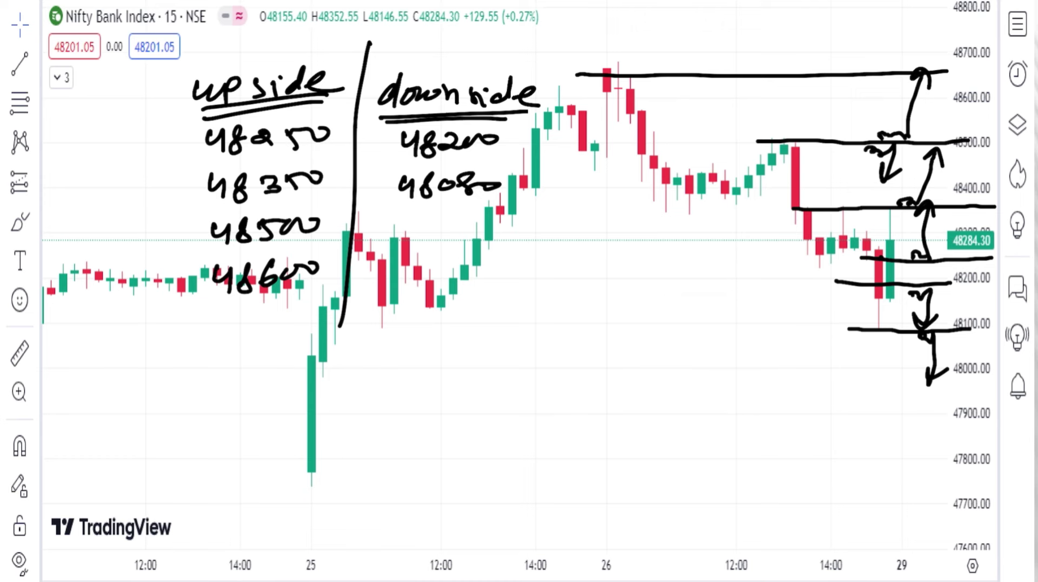
Step: Draw a horizontal line near 47,950 and write 47950 as the third downside level
left_click_drag(868, 386, 945, 387)
left_click_drag(401, 208, 410, 231)
mouse_move(419, 207)
left_mouse_down()
mouse_move(425, 232)
mouse_move(440, 219)
mouse_move(466, 230)
left_mouse_up()
left_click_drag(487, 212, 484, 217)
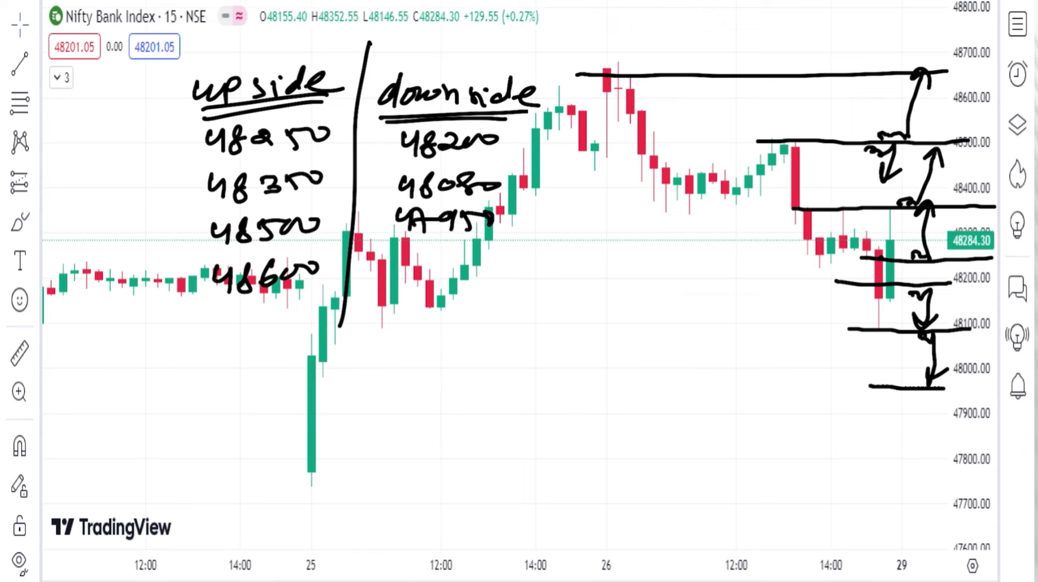
Step: Extend the 47,950 line to the price scale, circle the 48000.00 price label and draw a downward arrow below the line
left_click_drag(930, 387, 996, 388)
left_click_drag(955, 358, 1016, 373)
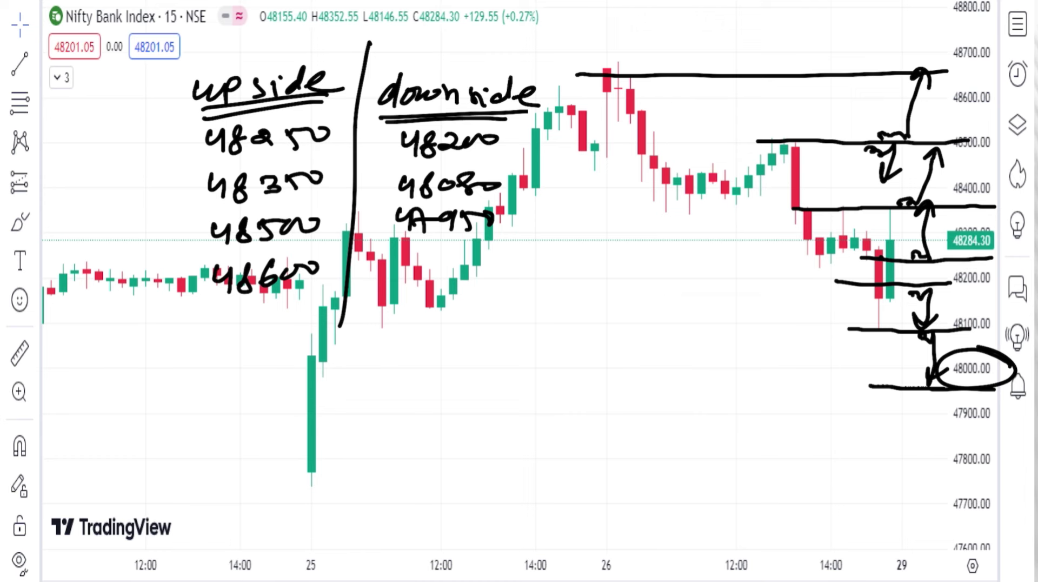
mouse_move(902, 400)
left_mouse_down()
mouse_move(919, 395)
mouse_move(919, 453)
mouse_move(939, 424)
left_mouse_up()
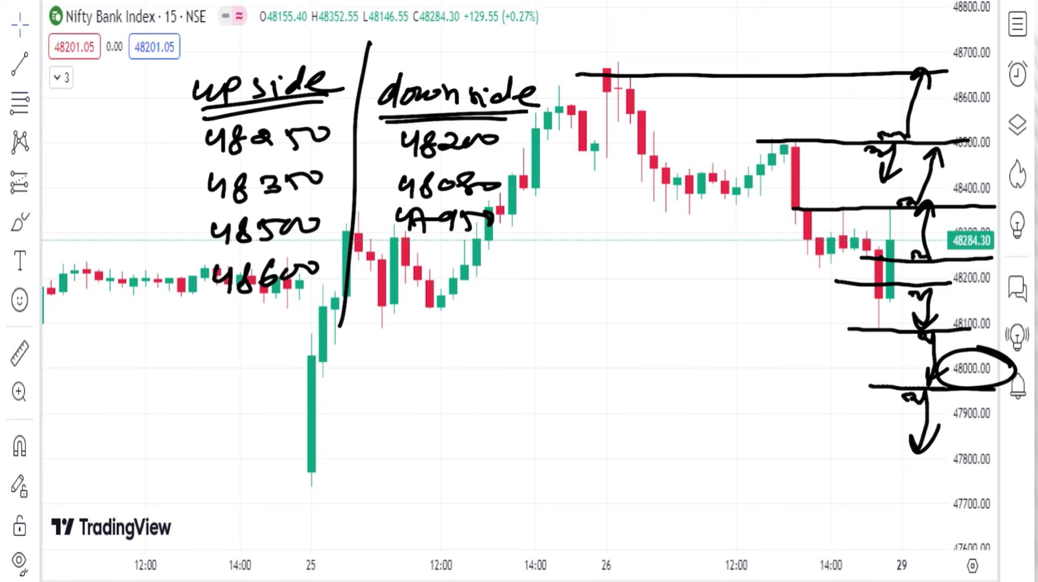
Step: Write 47850 as the fourth downside level and add a vertical line beside the downside column and a line across the table's top
left_click_drag(394, 254, 412, 258)
mouse_move(415, 254)
left_mouse_down()
mouse_move(408, 276)
mouse_move(430, 278)
left_mouse_up()
mouse_move(448, 253)
left_mouse_down()
mouse_move(443, 271)
mouse_move(451, 254)
left_mouse_up()
mouse_move(471, 254)
left_mouse_down()
mouse_move(465, 278)
mouse_move(487, 258)
left_mouse_up()
left_click_drag(492, 259, 489, 266)
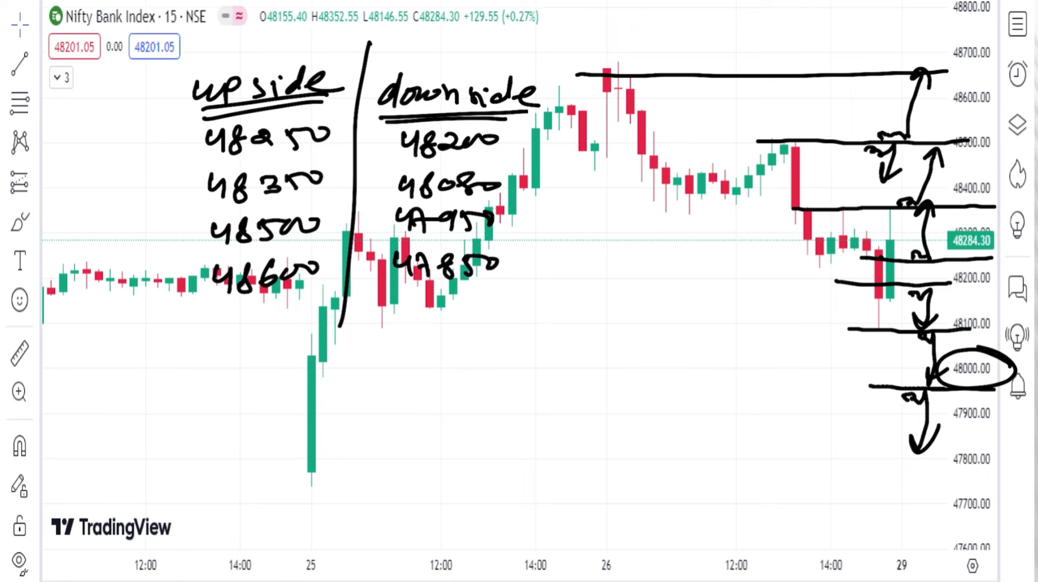
left_click_drag(565, 46, 549, 318)
left_click_drag(198, 40, 566, 31)
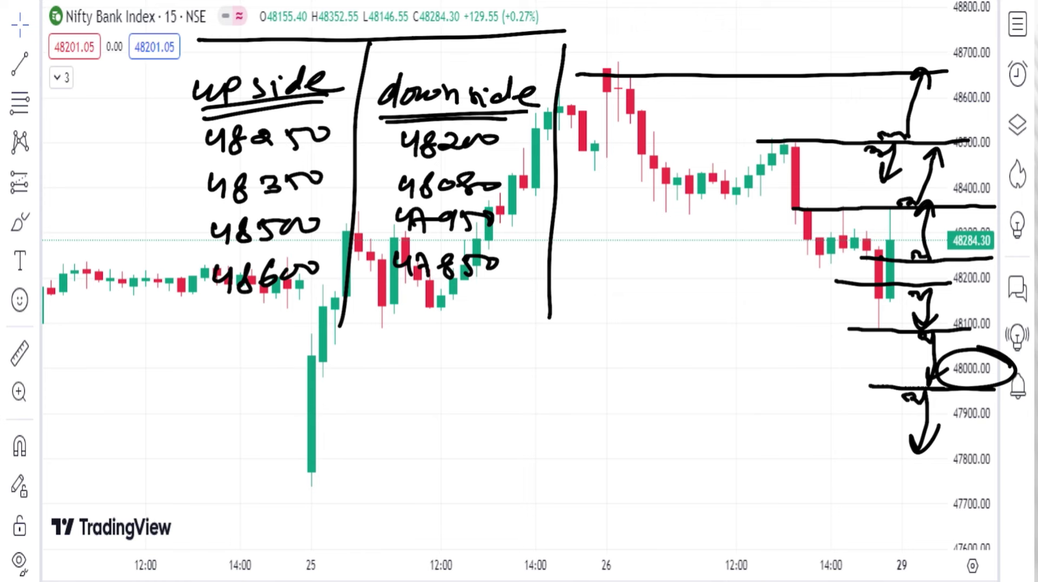
Step: Write 47700 as the fifth downside level, below 47850
mouse_move(397, 307)
left_mouse_down()
mouse_move(402, 321)
mouse_move(415, 316)
left_mouse_up()
mouse_move(416, 310)
left_mouse_down()
mouse_move(429, 337)
mouse_move(451, 319)
mouse_move(463, 333)
mouse_move(480, 323)
left_mouse_up()
left_click_drag(476, 319, 500, 319)
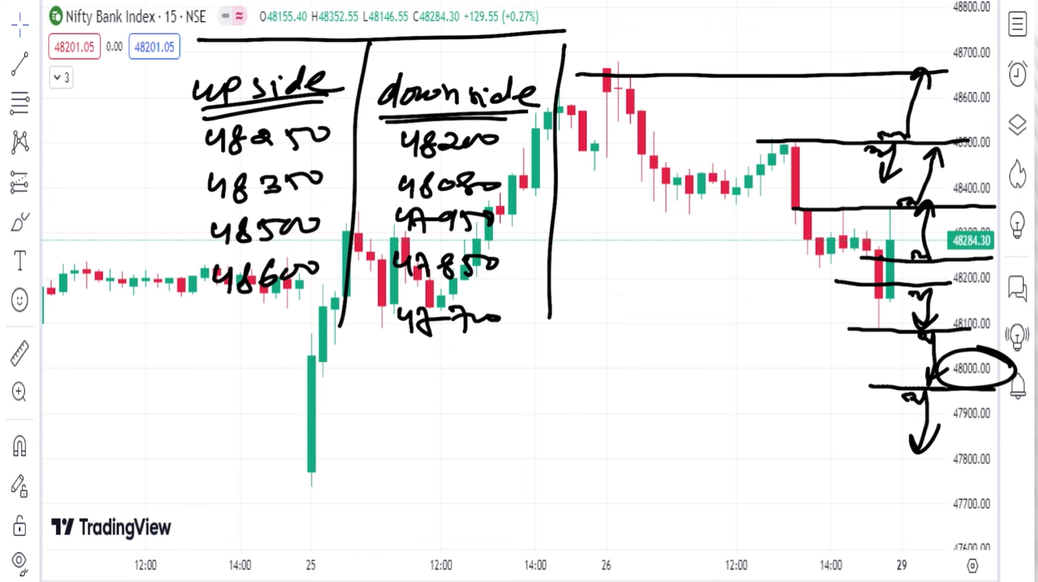
Step: Outline a long support zone at about 47,700 to 47,800 from the 25th's low to the price scale, and outline the levels table
left_click_drag(292, 460, 955, 482)
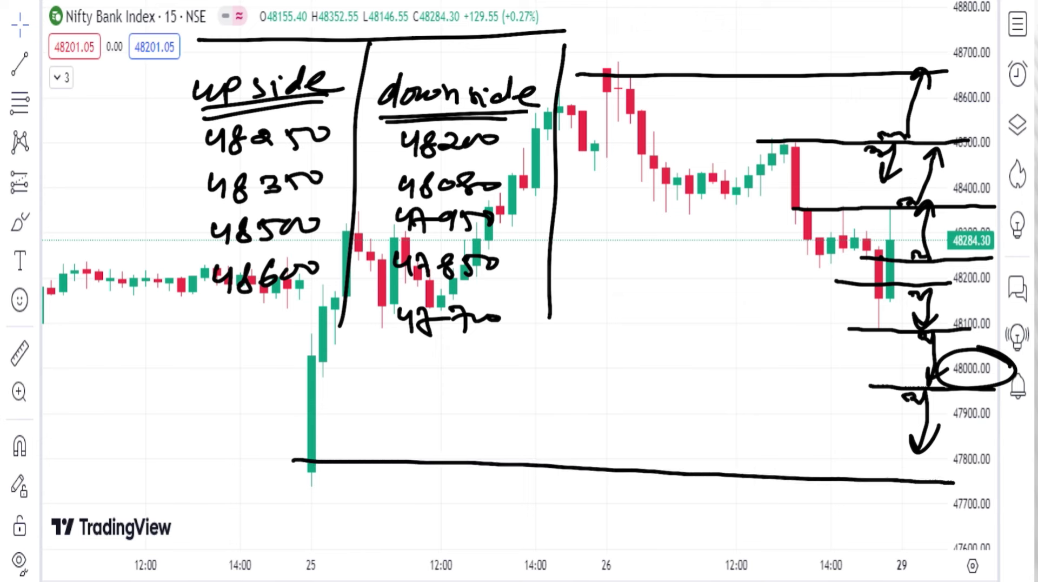
mouse_move(294, 461)
left_mouse_down()
mouse_move(401, 485)
mouse_move(945, 498)
mouse_move(955, 479)
left_mouse_up()
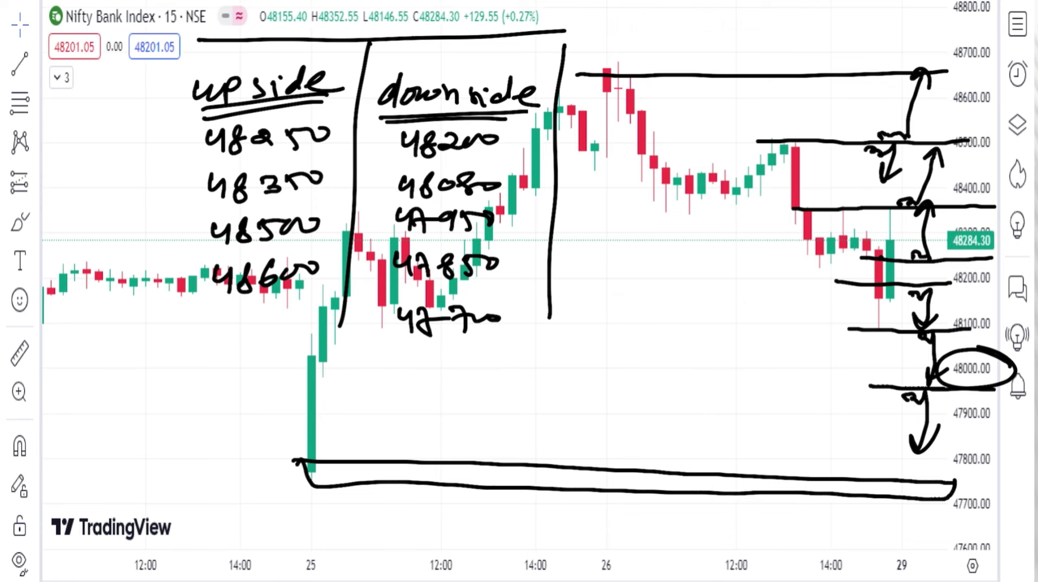
mouse_move(184, 30)
left_mouse_down()
mouse_move(154, 348)
mouse_move(567, 344)
left_mouse_up()
mouse_move(415, 39)
left_mouse_down()
mouse_move(485, 44)
mouse_move(427, 72)
left_mouse_up()
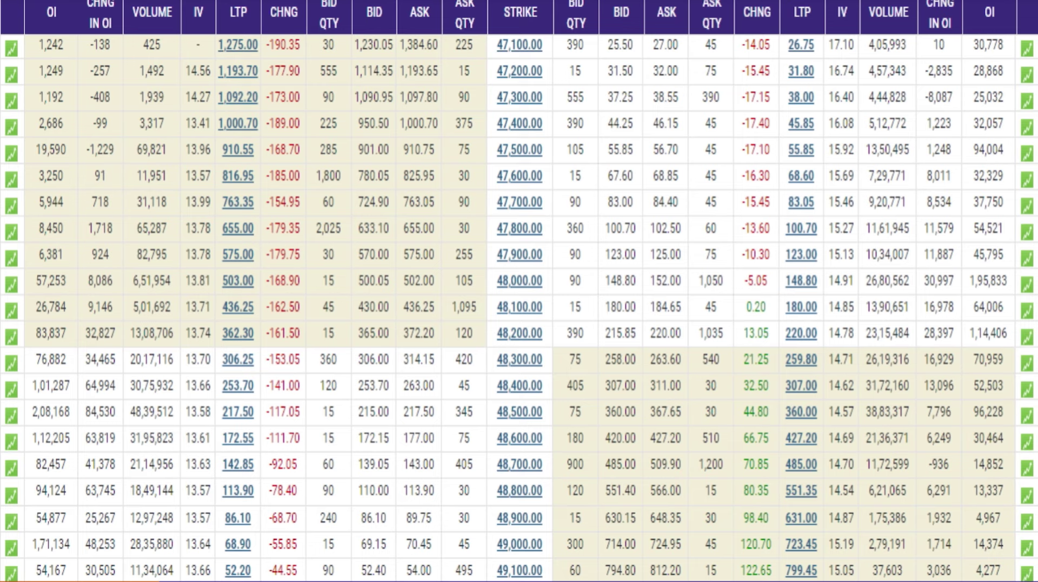
Step: In the option chain, circle the 48,500 and 48,000 strikes and mark the former's call OI and OI change and the latter's put OI
mouse_move(559, 396)
left_mouse_down()
mouse_move(516, 424)
mouse_move(535, 388)
left_mouse_up()
left_click_drag(3, 414, 43, 392)
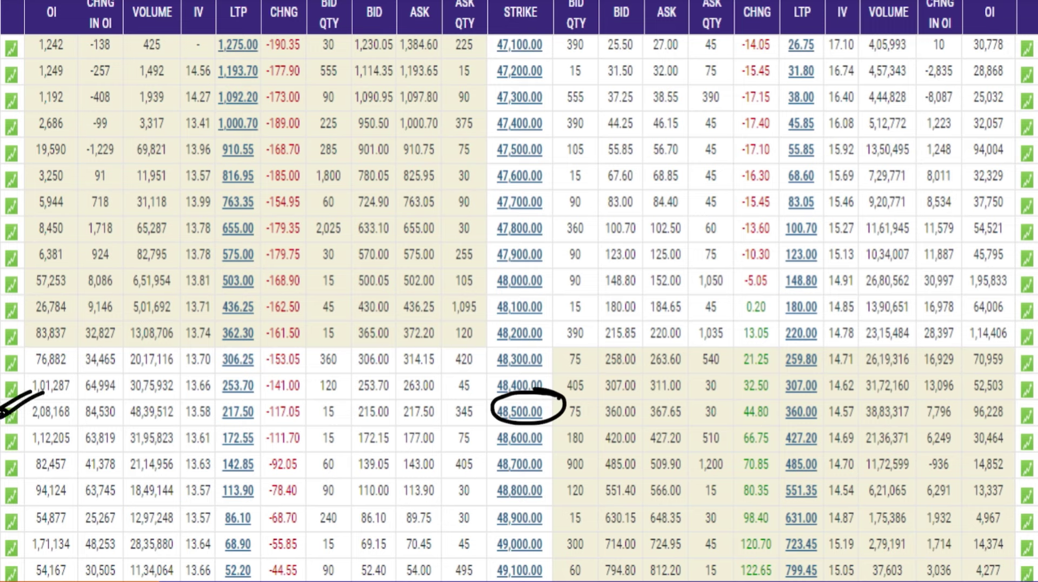
left_click_drag(76, 420, 126, 417)
left_click_drag(543, 419, 489, 425)
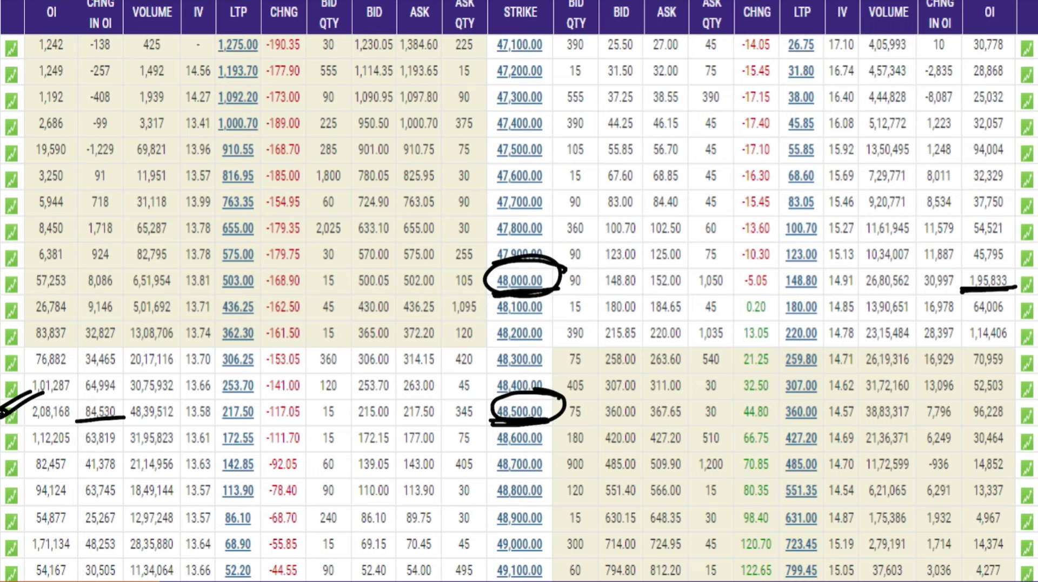
left_click_drag(542, 276, 592, 269)
mouse_move(1016, 289)
left_mouse_down()
mouse_move(955, 292)
mouse_move(984, 295)
left_mouse_up()
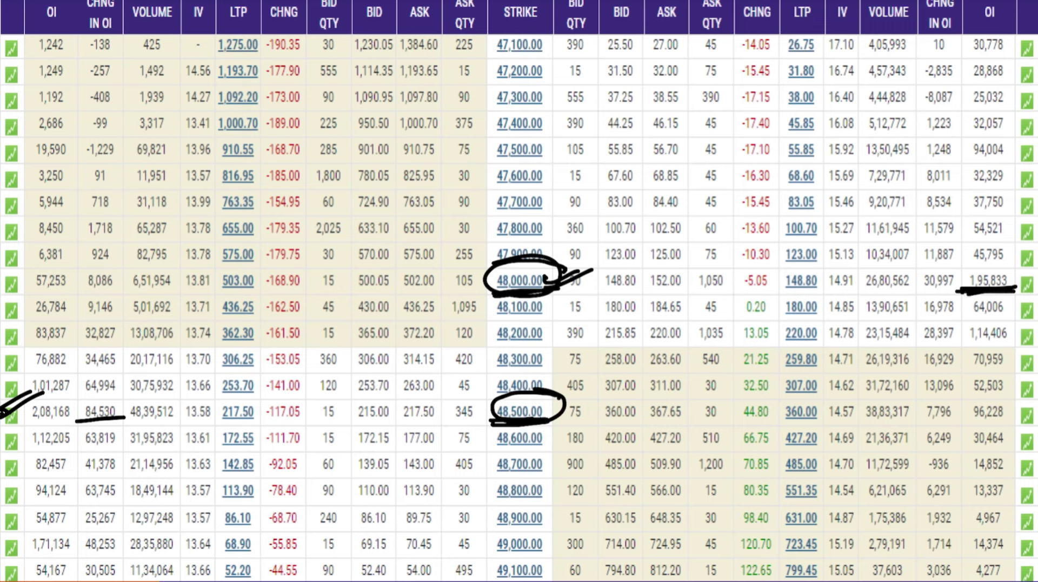